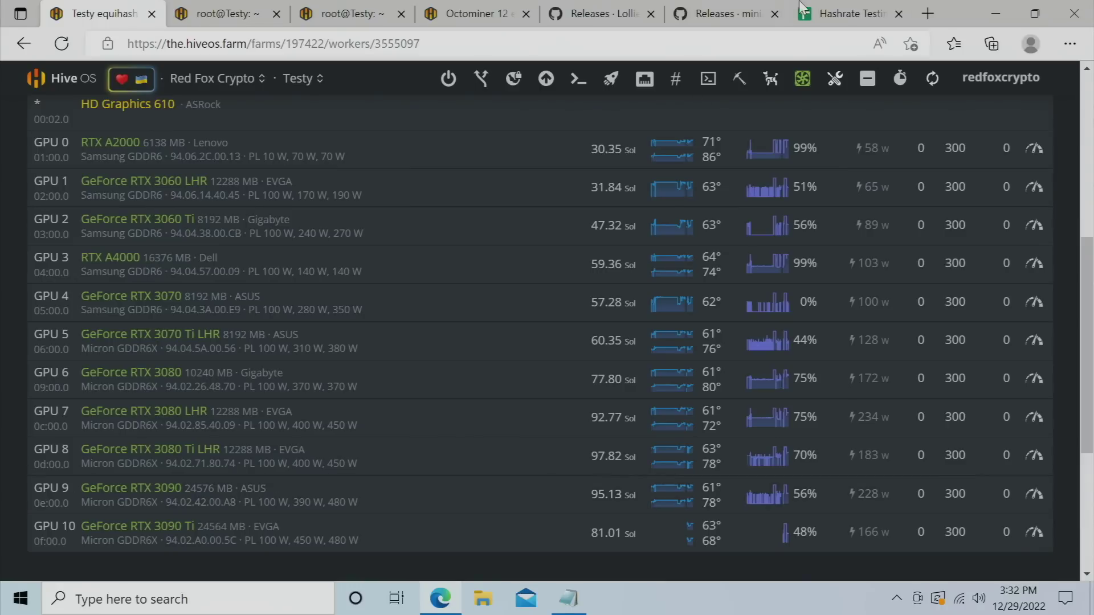
# Bring up the Flux sheet's lolMiner results for all eleven GPUs at core 300, memory 5001.
pyautogui.click(852, 13)
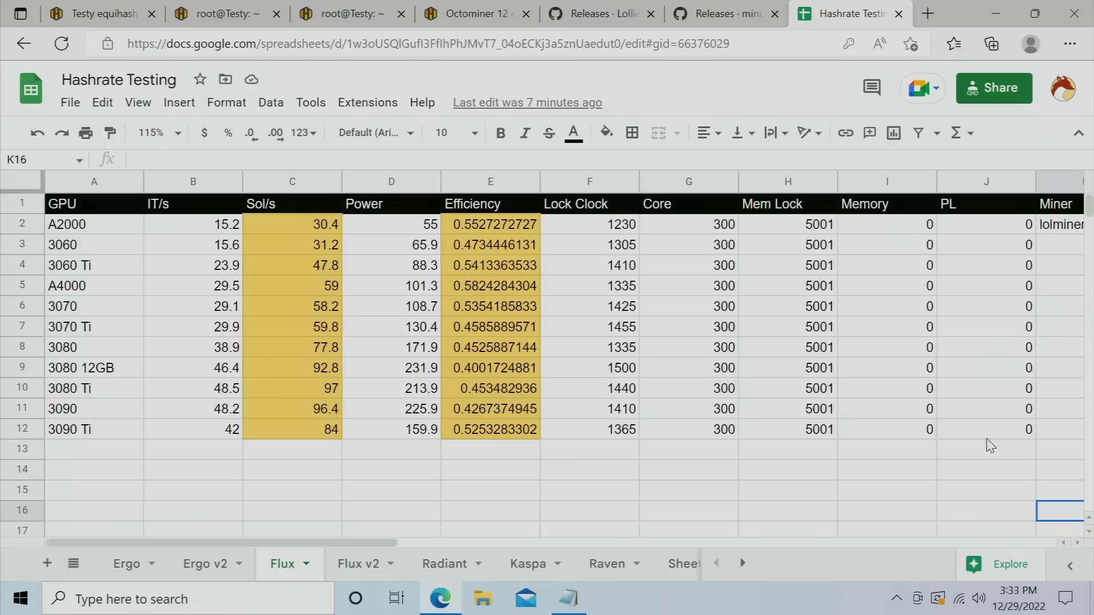
# Review the lolMiner 1.65a release, then the miniZ v2.0b release with its invalid-shares fix.
pyautogui.click(611, 14)
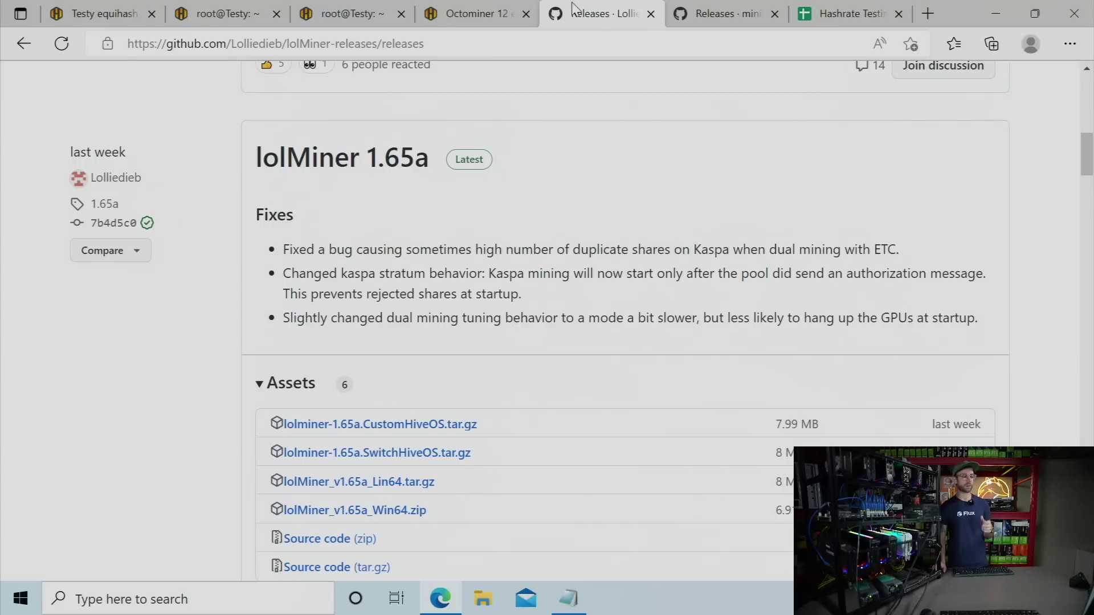
pyautogui.click(723, 17)
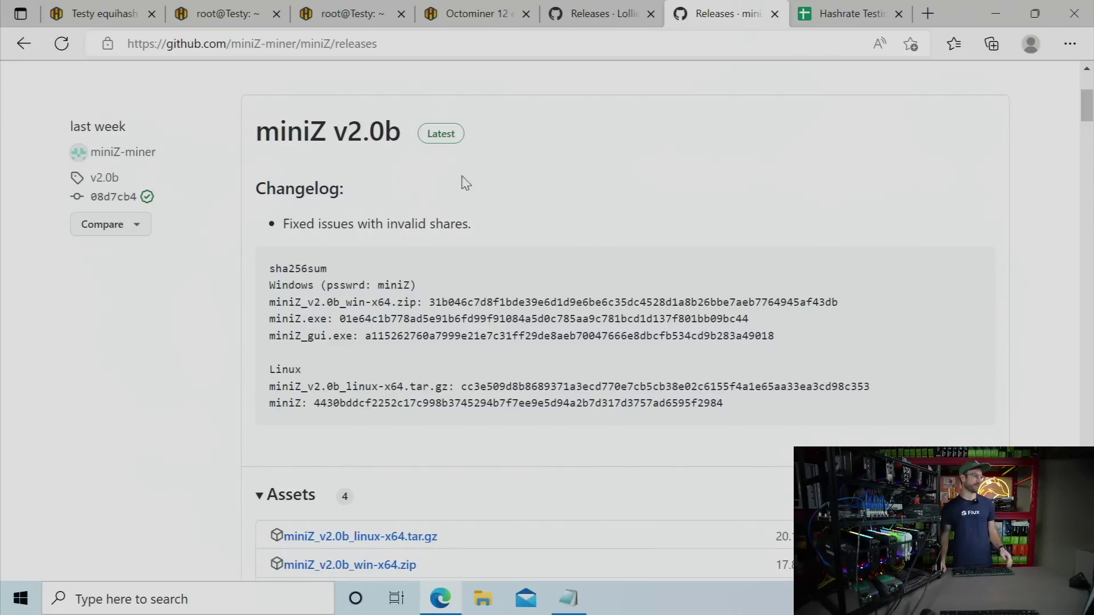
# Edit the Testy worker's FLUX flight sheet and view lolMiner's --cclk per-GPU locks and --mclk 5001.
pyautogui.click(114, 15)
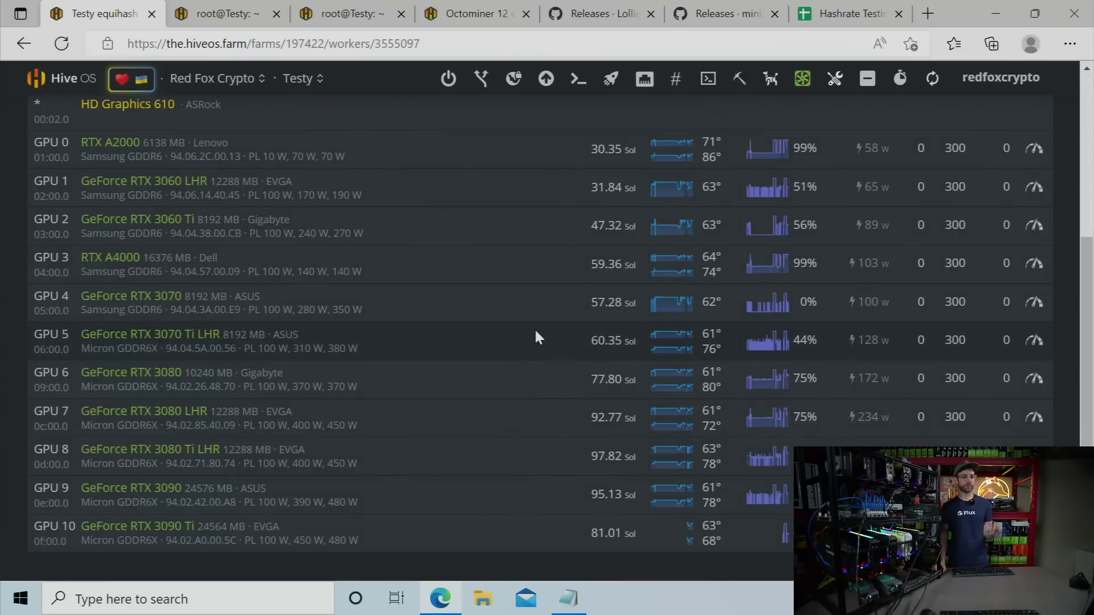
pyautogui.scroll(6, 513, 350)
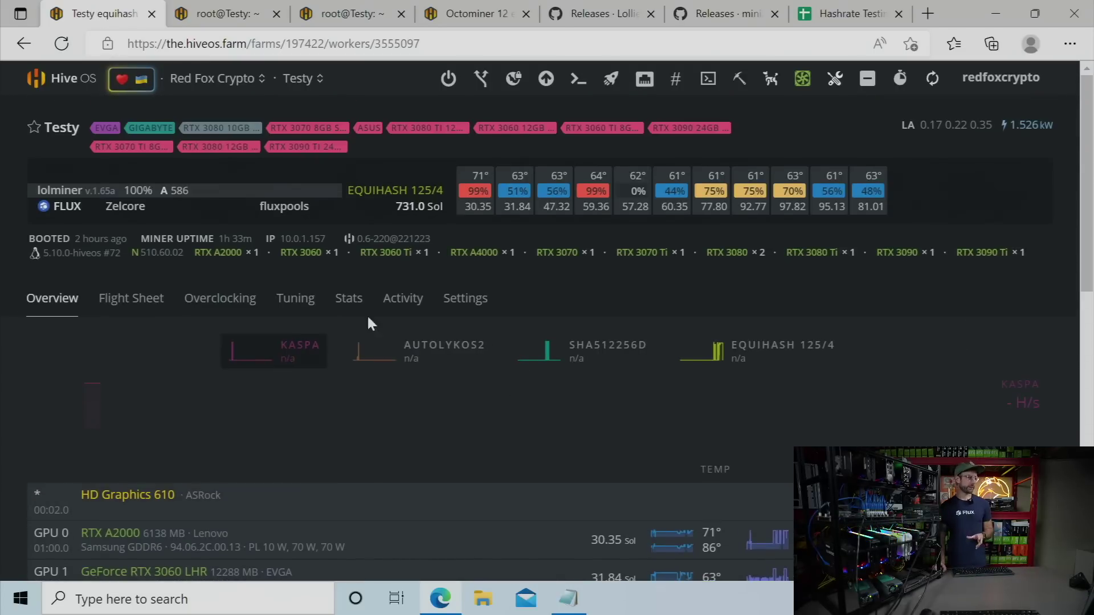
pyautogui.click(131, 300)
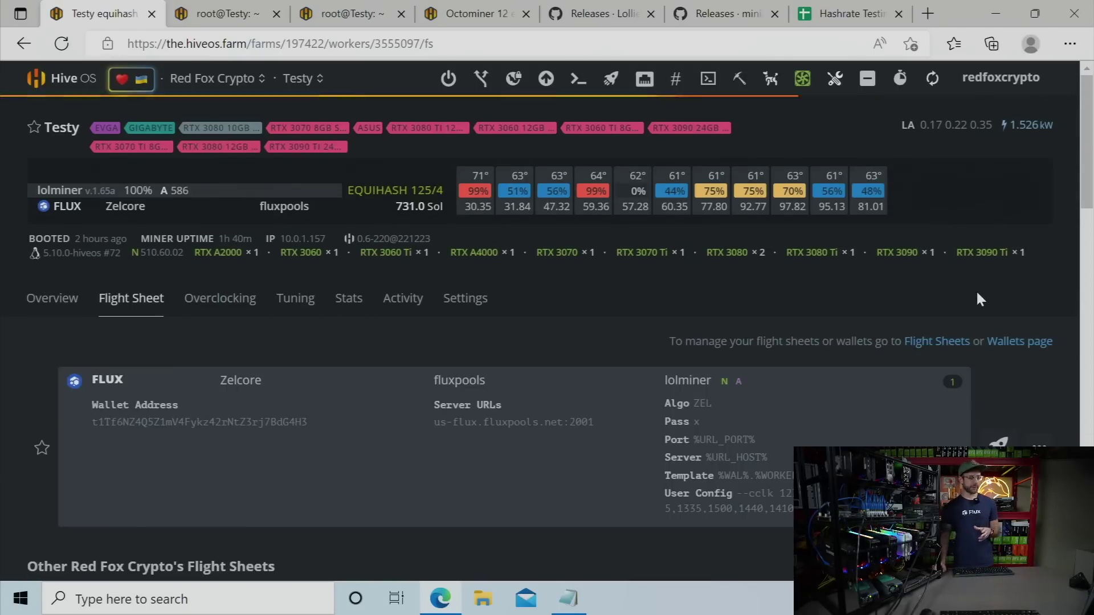
pyautogui.scroll(-3, 975, 290)
pyautogui.click(1038, 291)
pyautogui.click(977, 319)
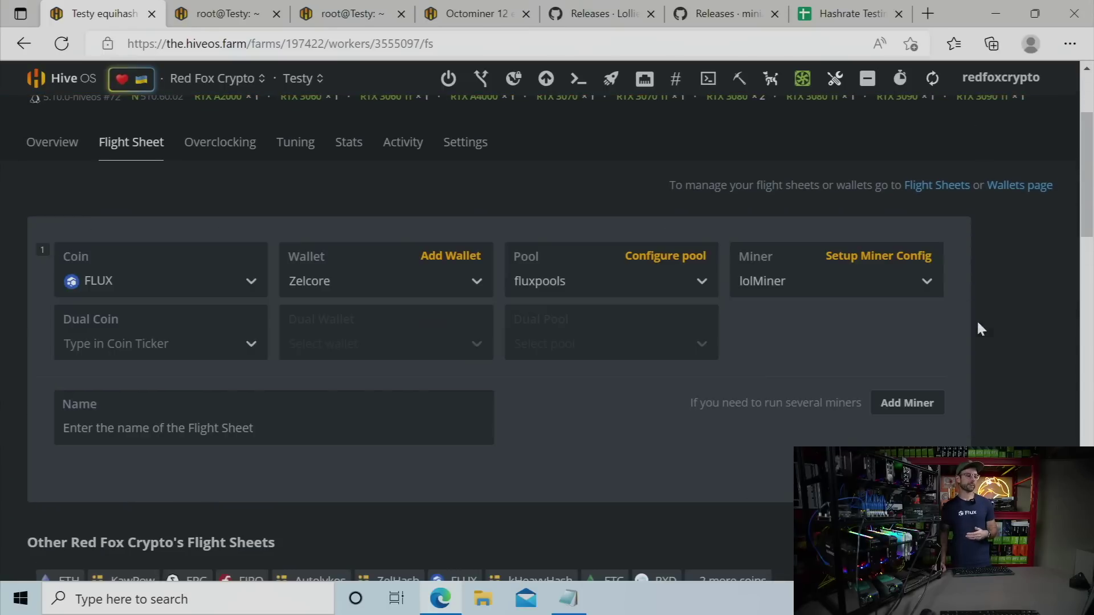
pyautogui.click(829, 256)
pyautogui.scroll(-4, 758, 214)
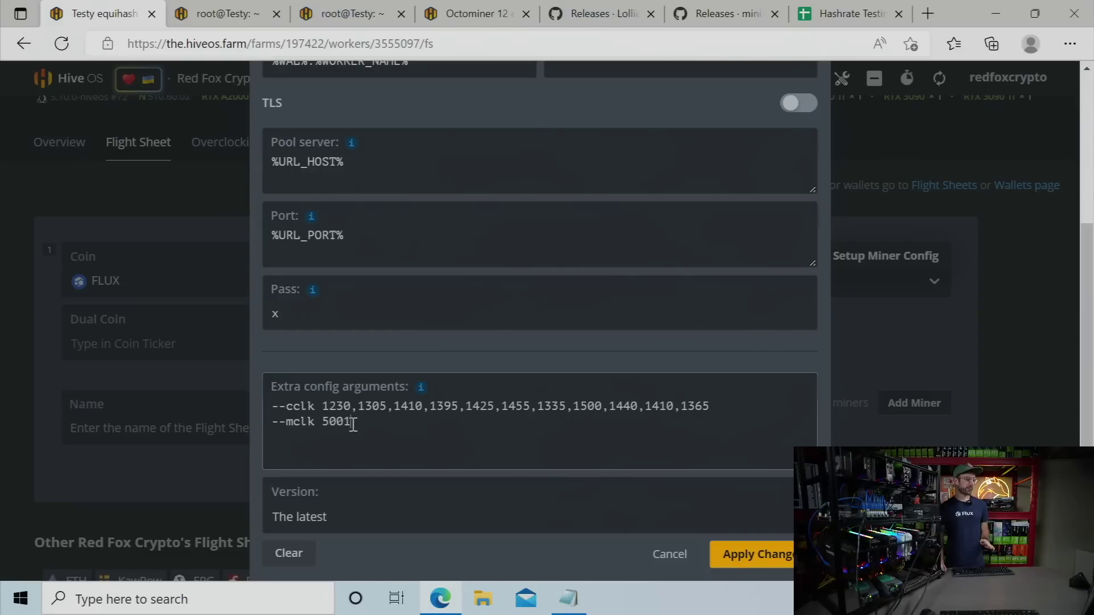
pyautogui.moveTo(350, 422); pyautogui.dragTo(323, 423)
pyautogui.click(372, 422)
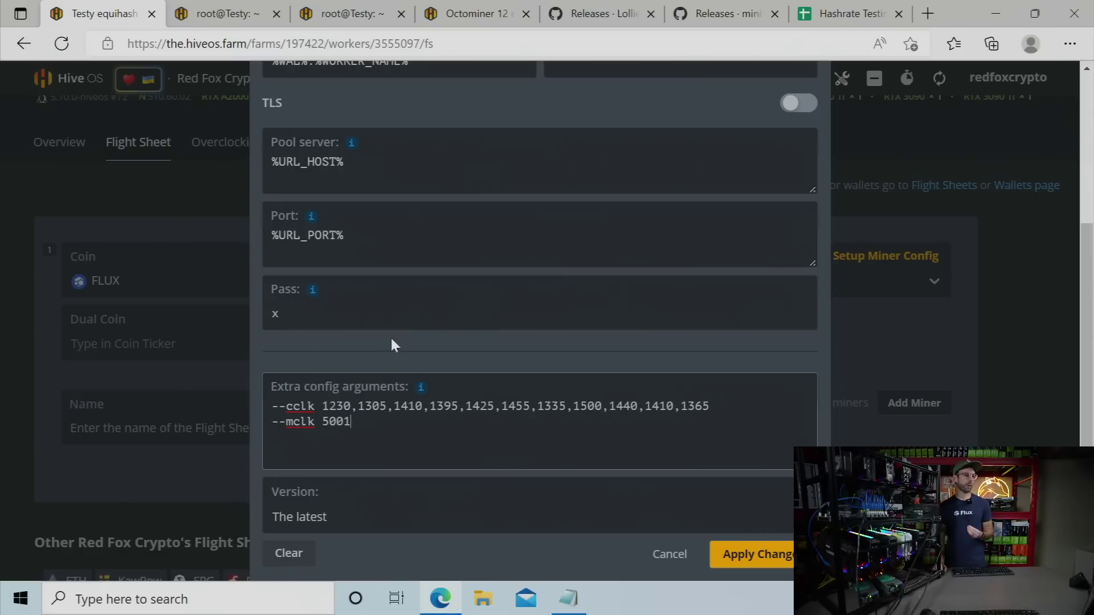
# Run the saved nvidia-smi supported clocks query in the rig's Shellinabox terminal.
pyautogui.click(223, 14)
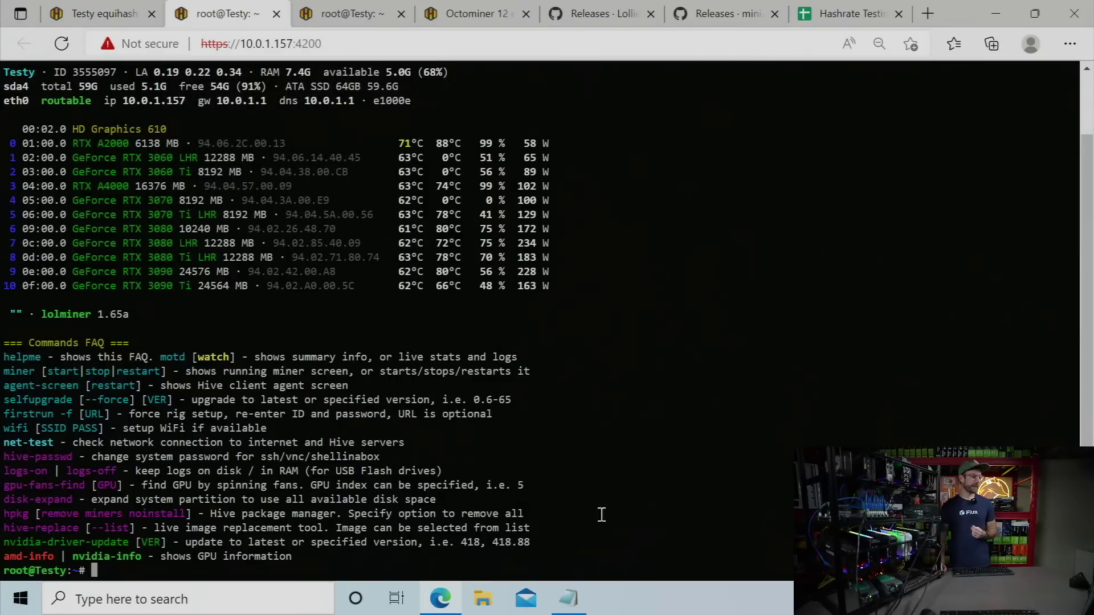
pyautogui.click(568, 598)
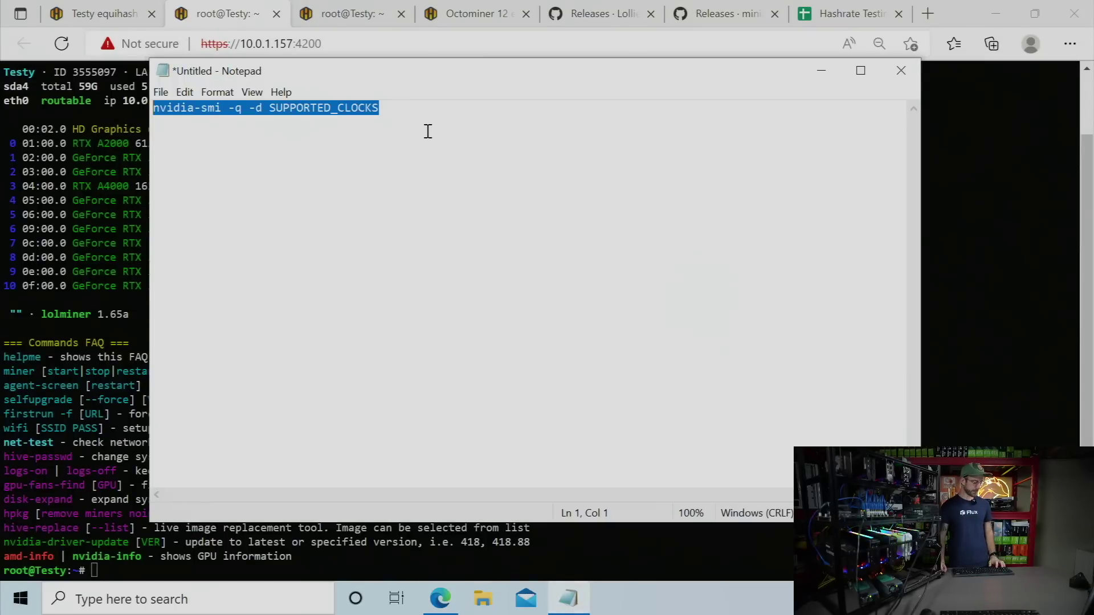
pyautogui.click(147, 575)
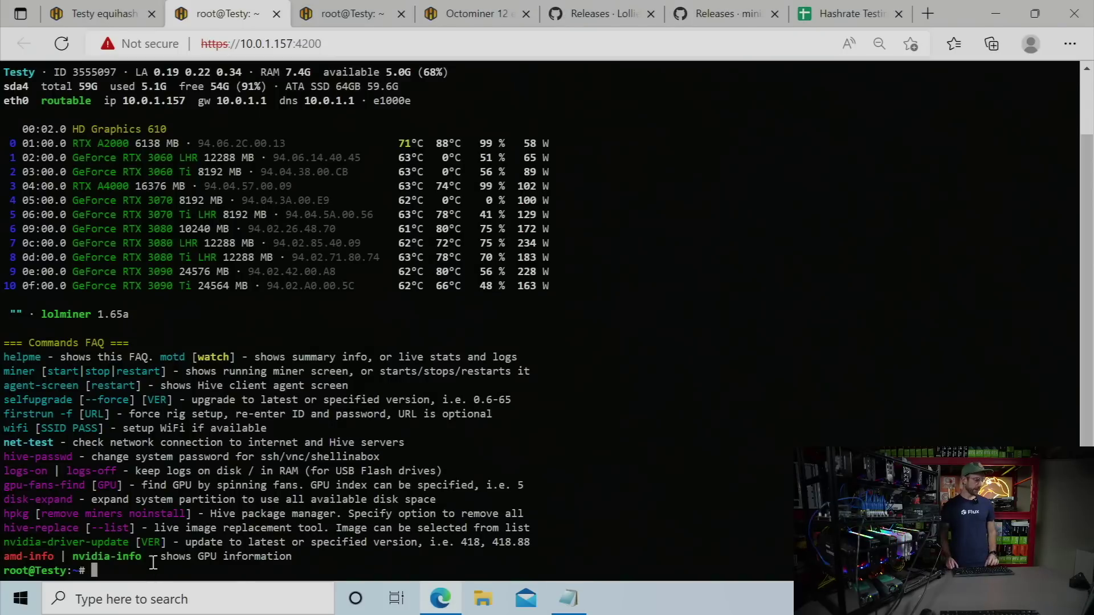
pyautogui.rightClick(189, 575)
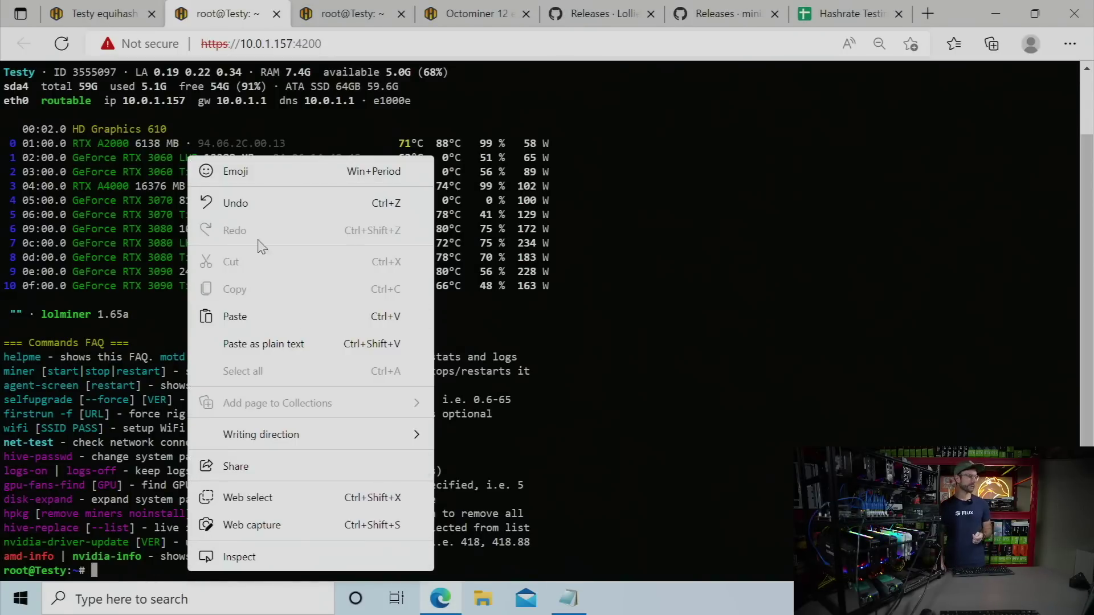
pyautogui.click(260, 317)
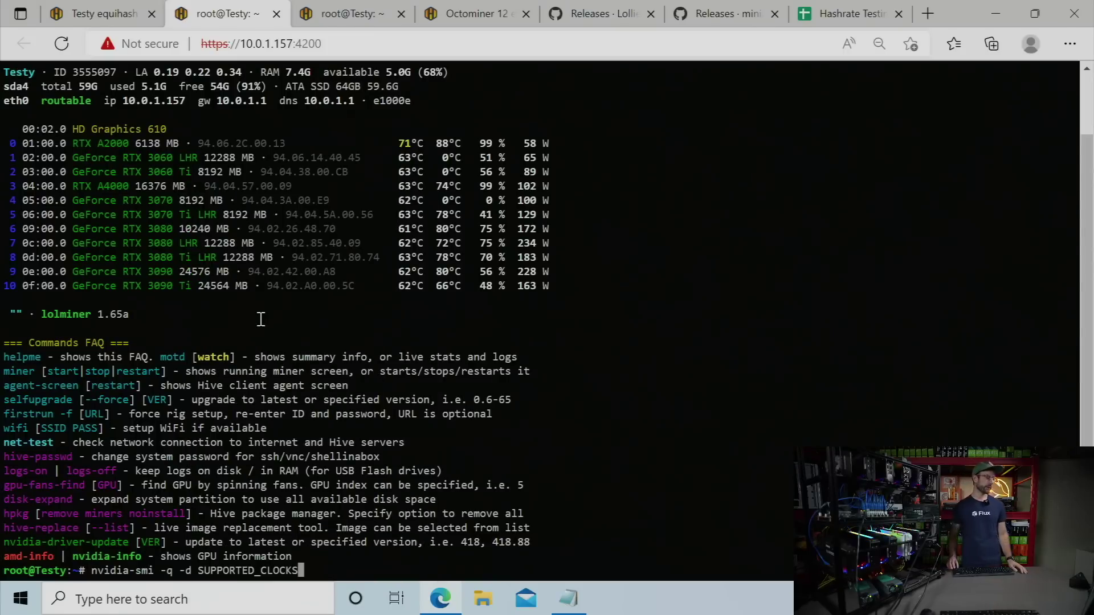
pyautogui.press('Return')
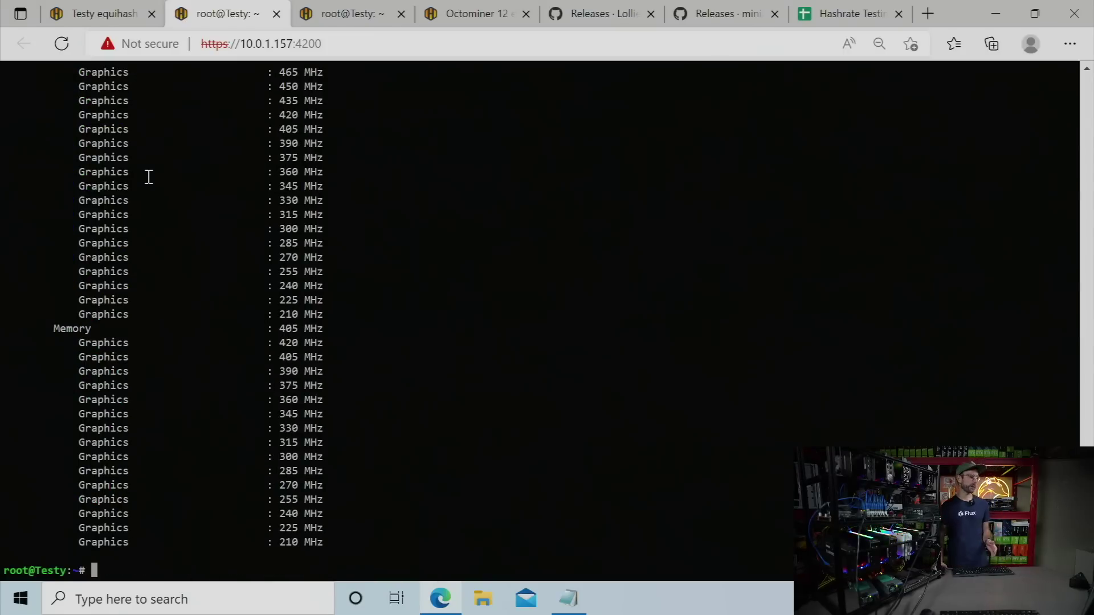
# Scroll through the supported memory and graphics clocks including 5001 MHz, then return to the miner config.
pyautogui.scroll(20, 335, 393)
pyautogui.scroll(-20, 334, 393)
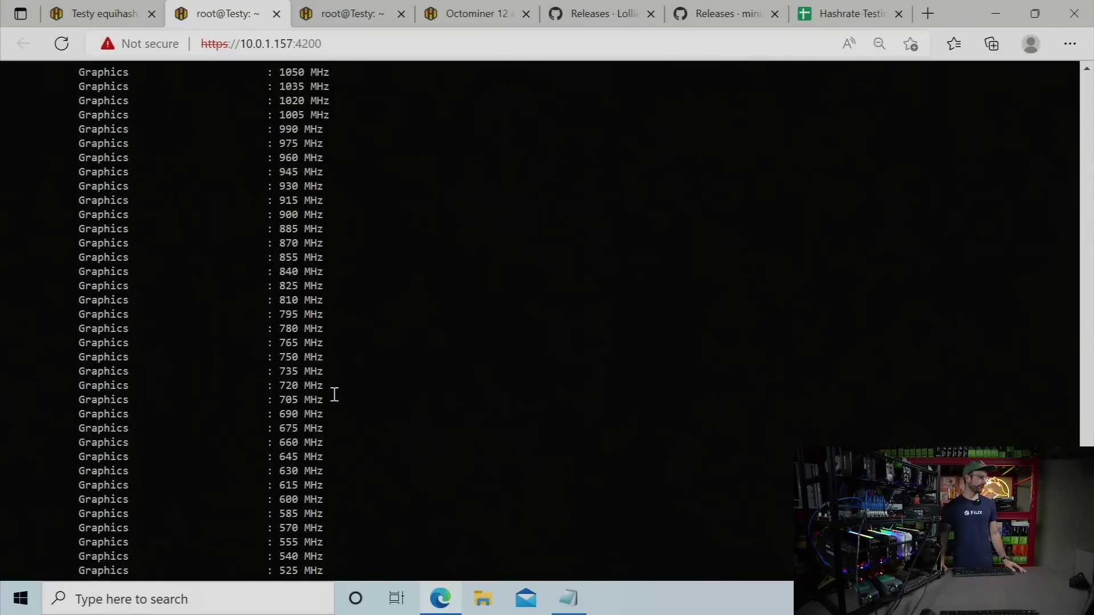
pyautogui.scroll(20, 334, 395)
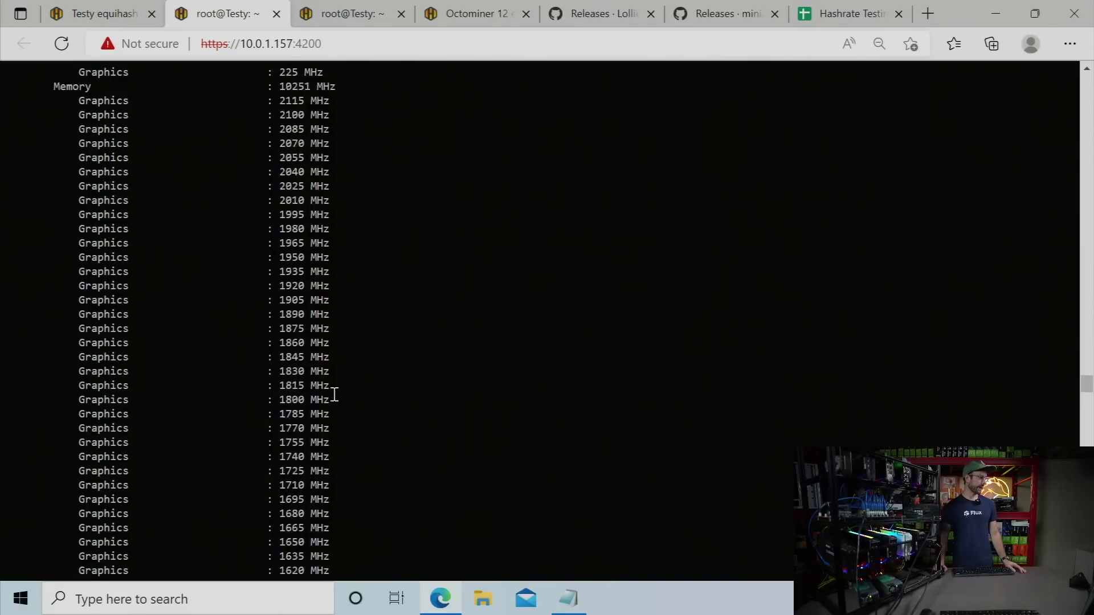
pyautogui.scroll(-10, 334, 394)
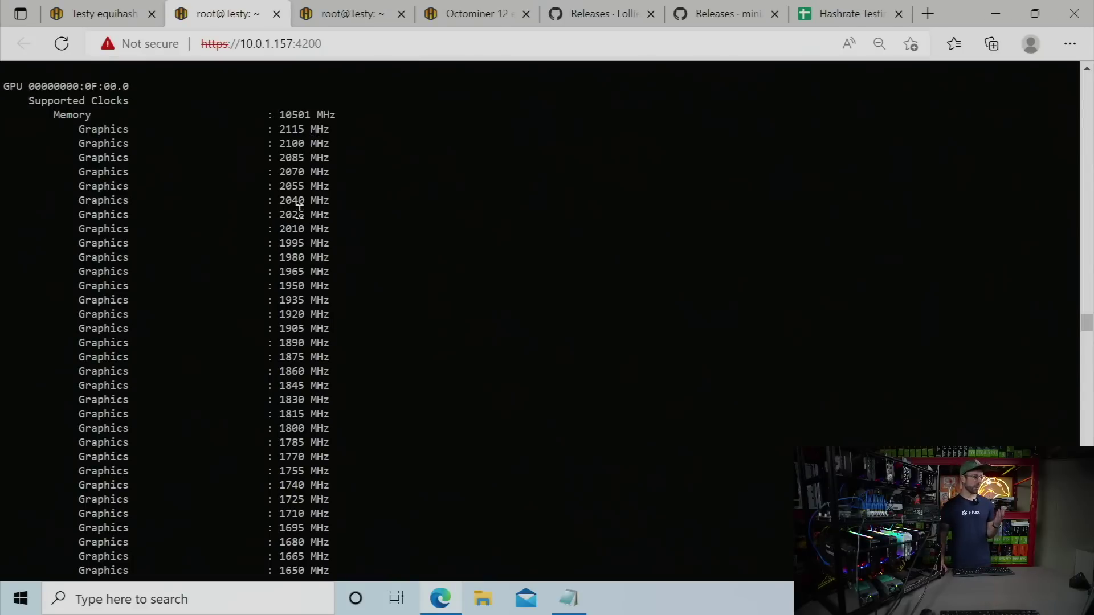
pyautogui.scroll(-2, 301, 307)
pyautogui.scroll(-10, 301, 308)
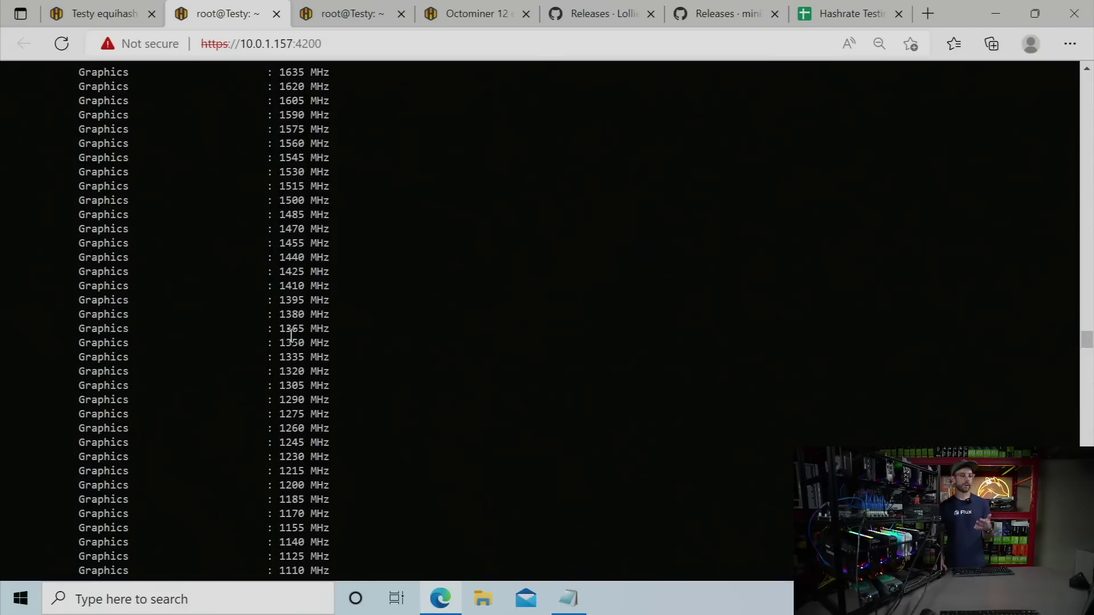
pyautogui.scroll(-20, 295, 314)
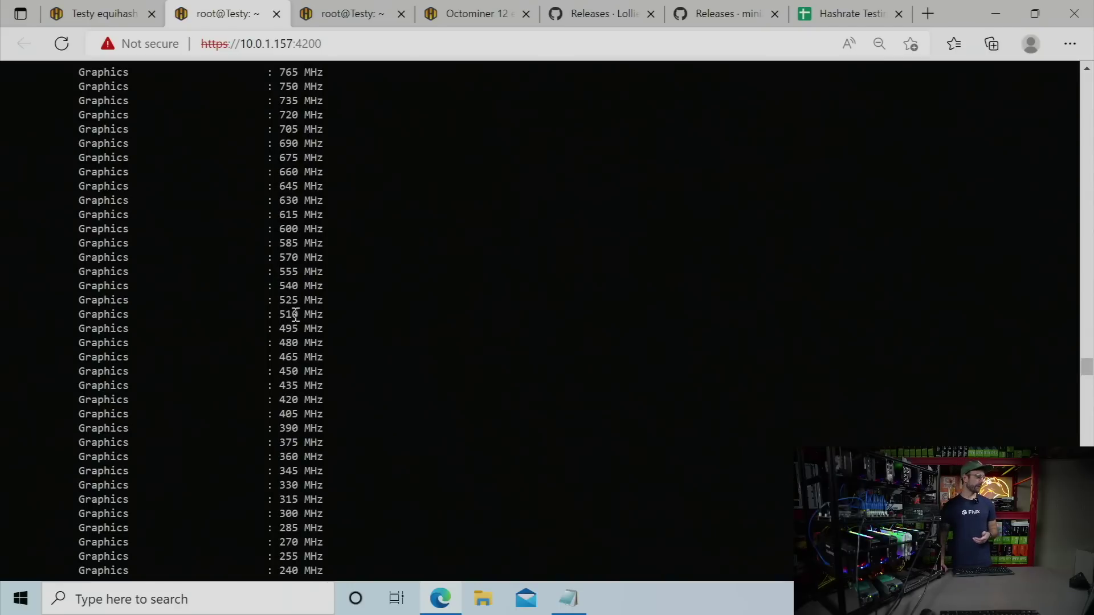
pyautogui.scroll(-20, 296, 314)
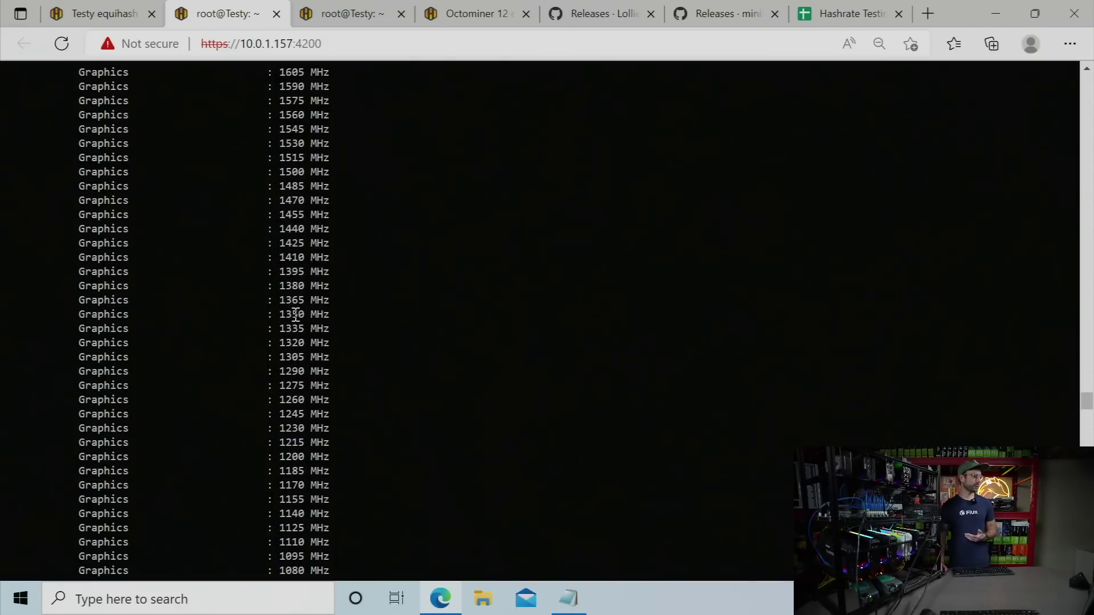
pyautogui.scroll(-2, 295, 313)
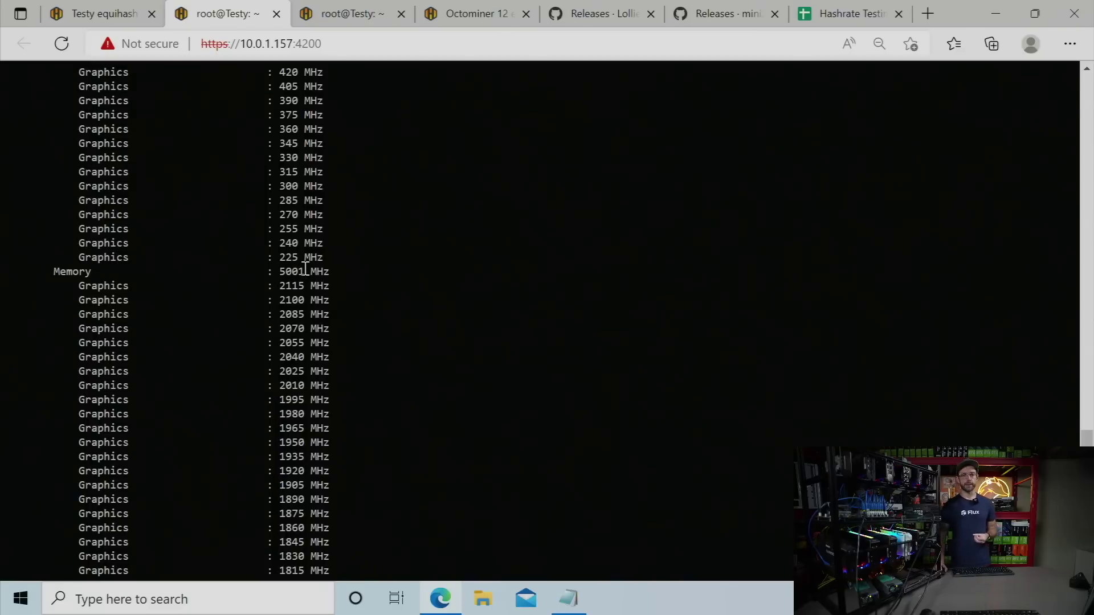
pyautogui.scroll(-20, 305, 268)
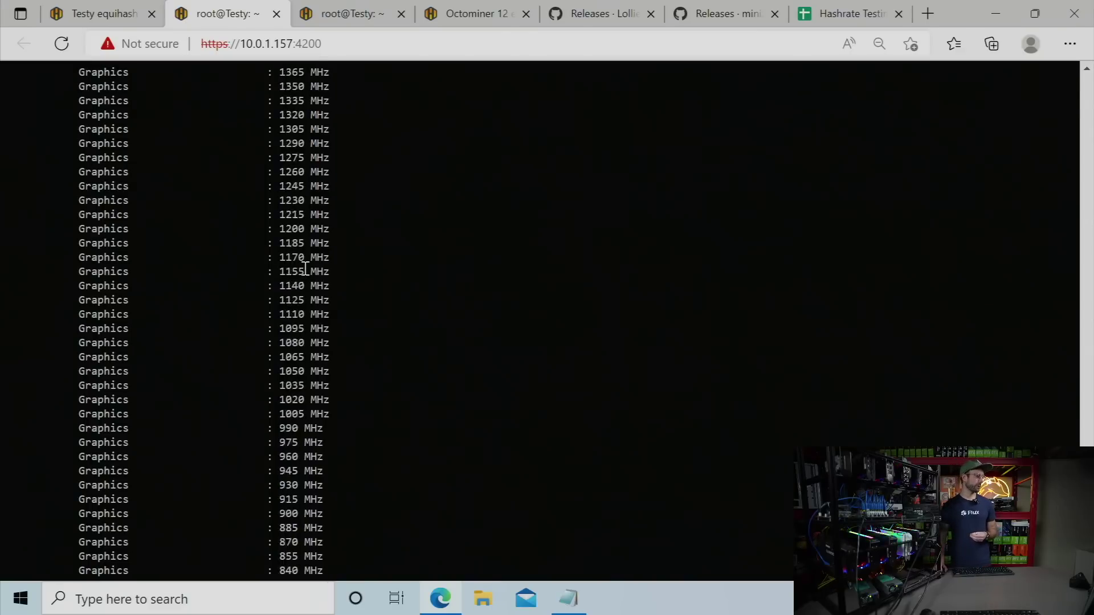
pyautogui.scroll(-10, 306, 268)
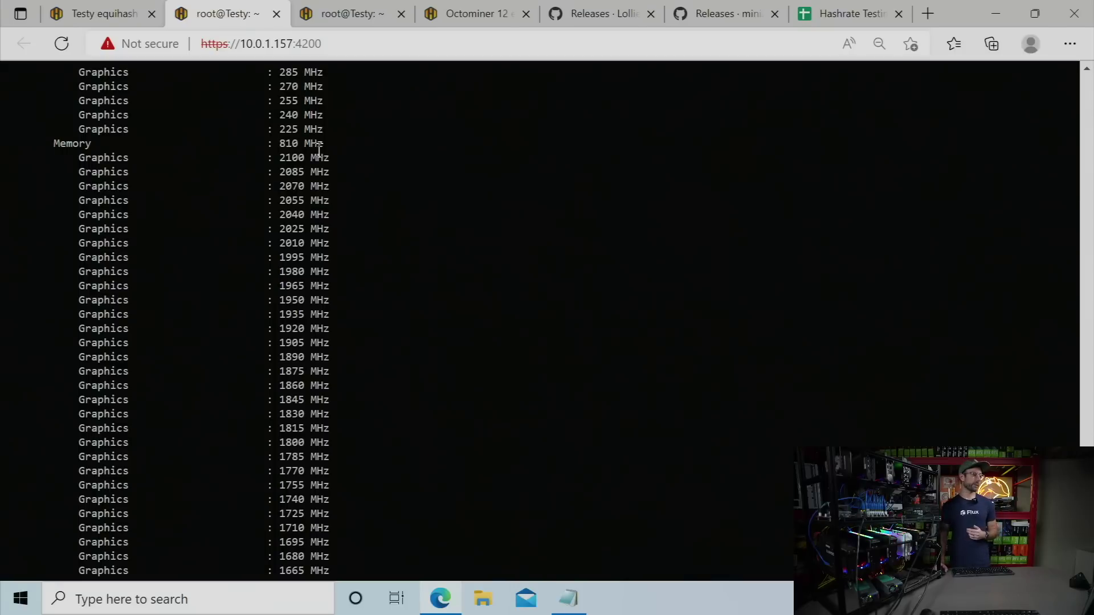
pyautogui.click(116, 11)
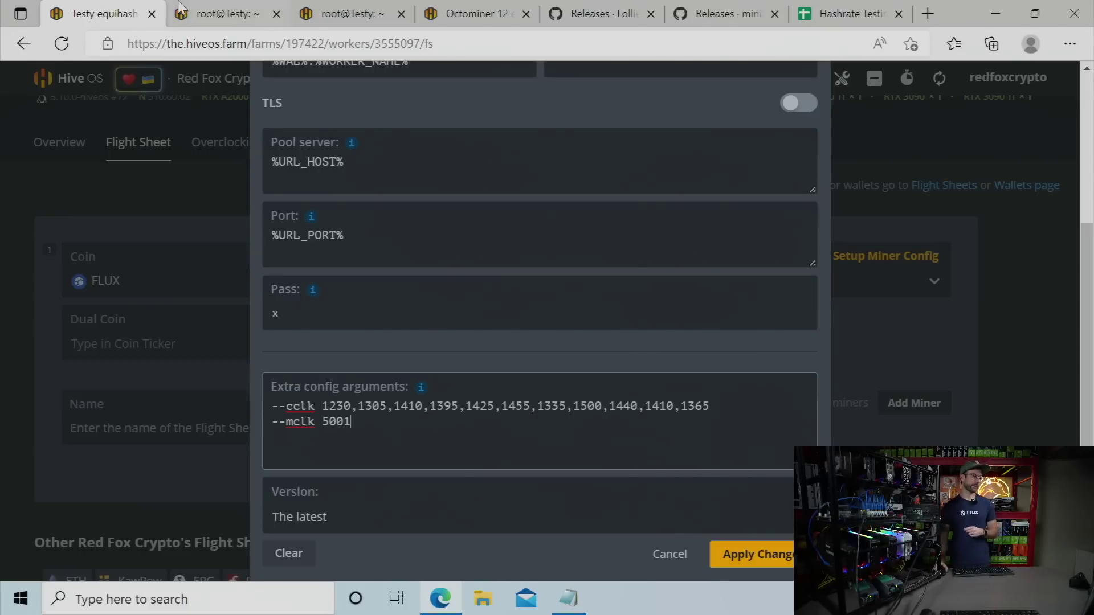
# Close the miner config and view Testy's GPU hashrates, from 29.35 Sol (A2000) to 97.71 Sol (3090).
pyautogui.click(674, 558)
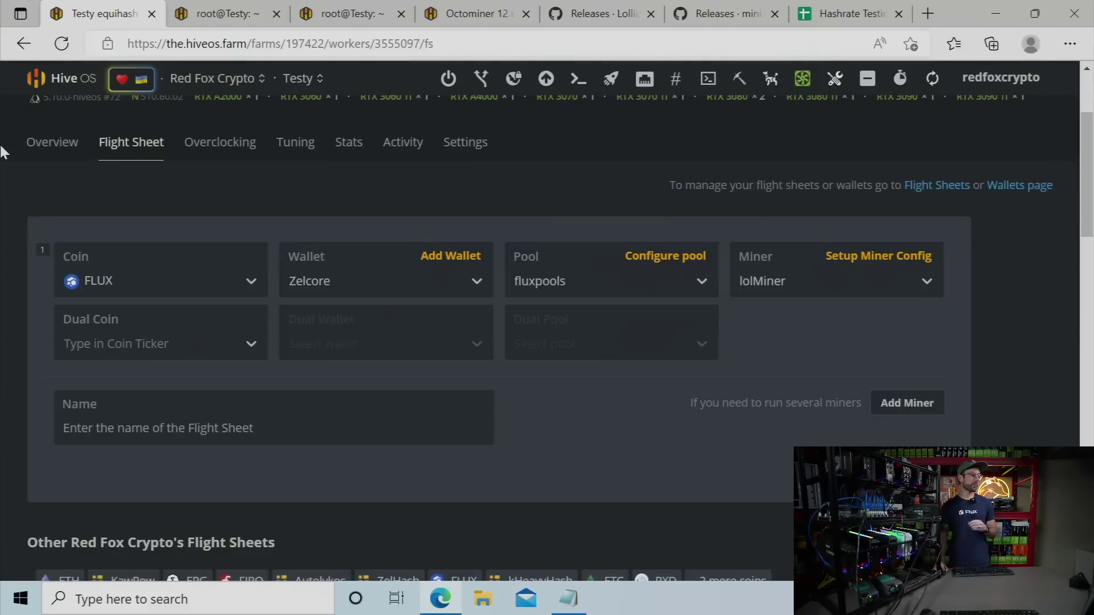
pyautogui.click(35, 143)
pyautogui.scroll(-5, 586, 232)
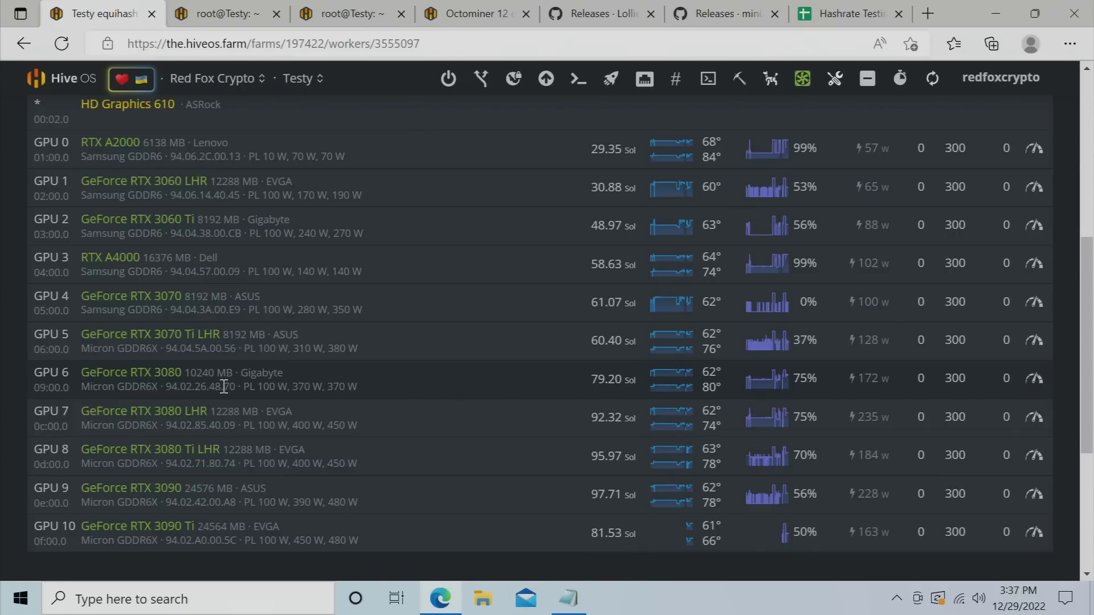
pyautogui.click(333, 16)
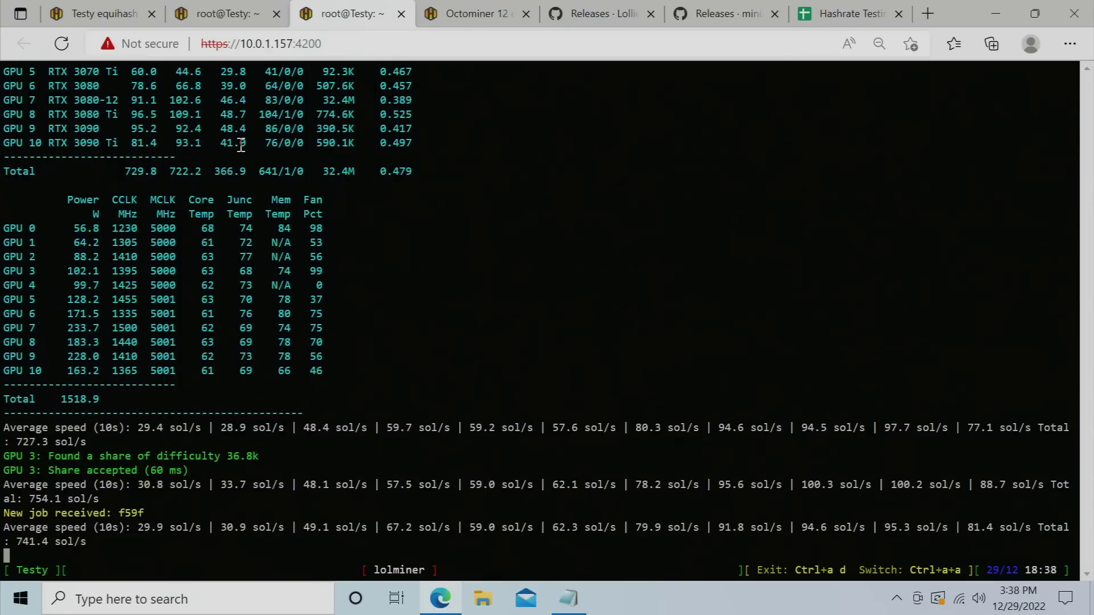
pyautogui.click(121, 19)
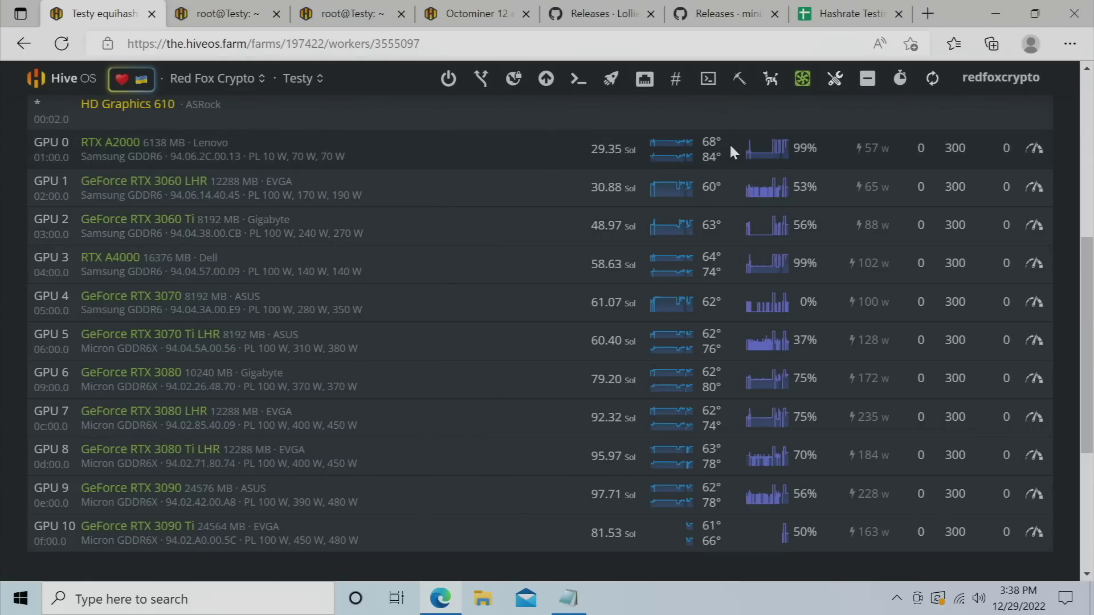
pyautogui.moveTo(730, 152)
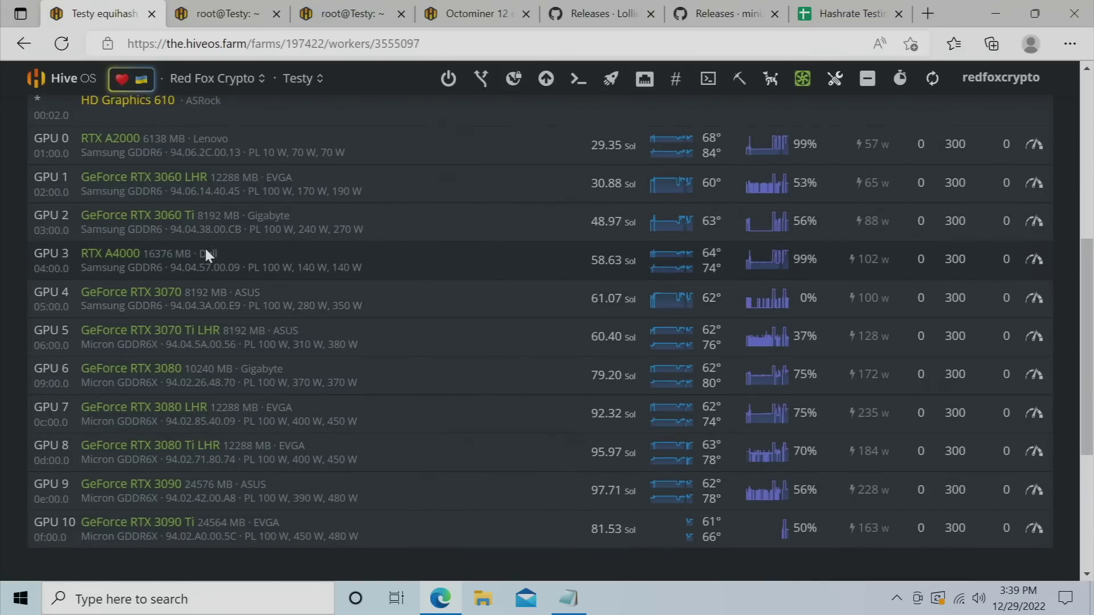
pyautogui.scroll(-4, 206, 250)
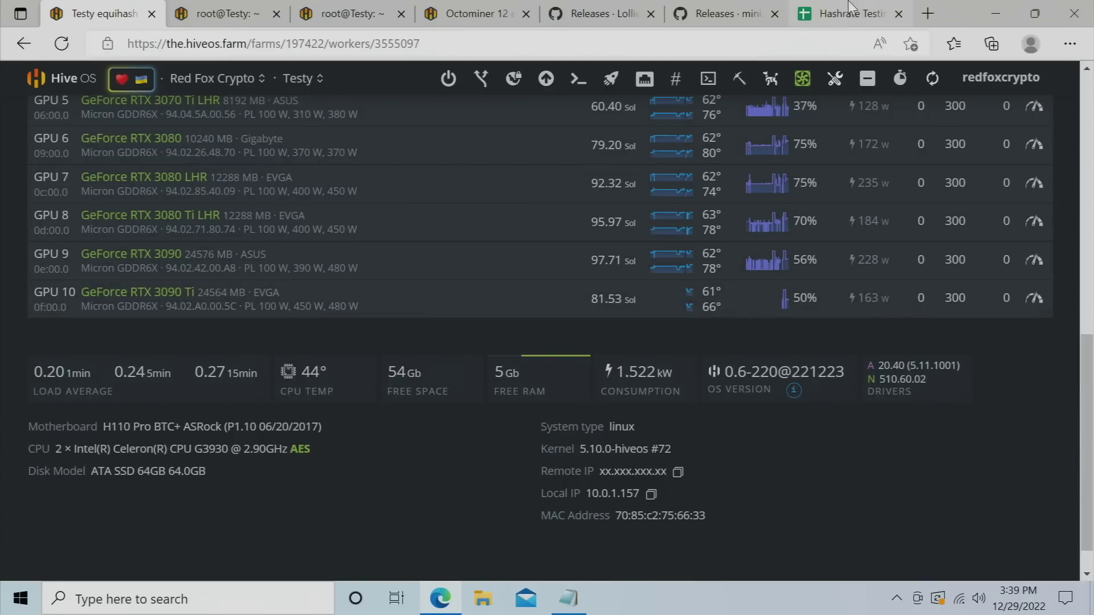
# Check the Flux sheet's efficiency values and formulas for the A4000, 3070, A2000 and 3090 Ti.
pyautogui.click(805, 15)
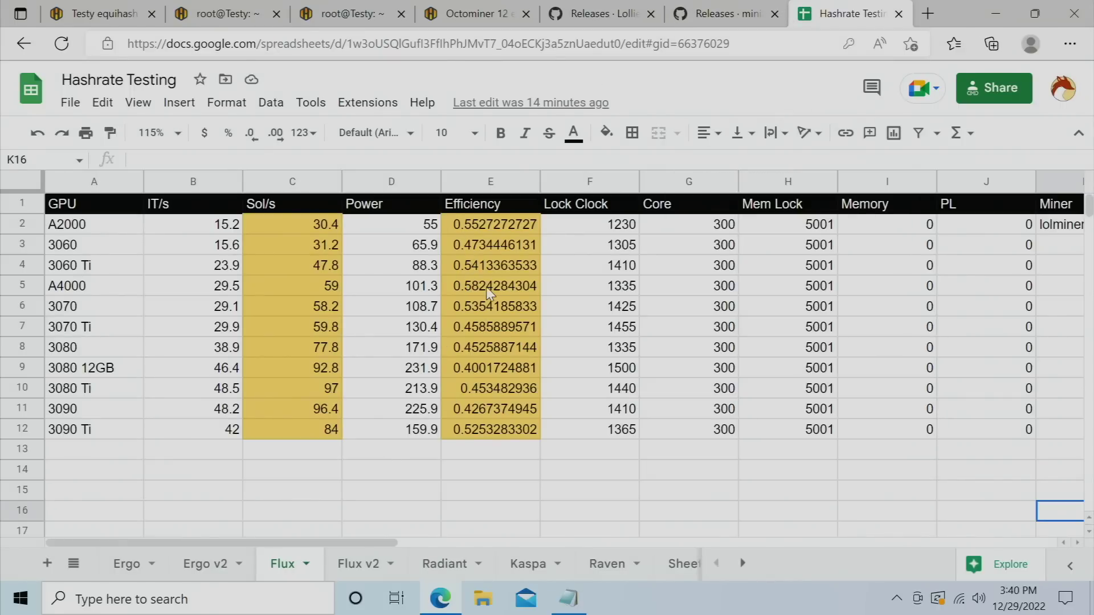
pyautogui.click(491, 286)
pyautogui.click(475, 303)
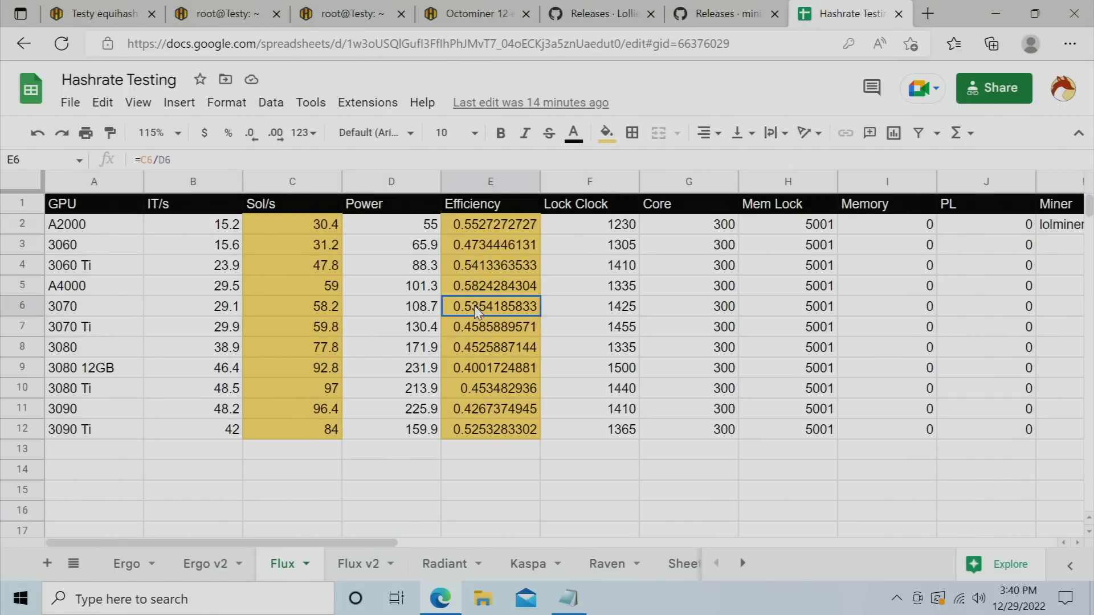
pyautogui.click(467, 228)
pyautogui.click(467, 432)
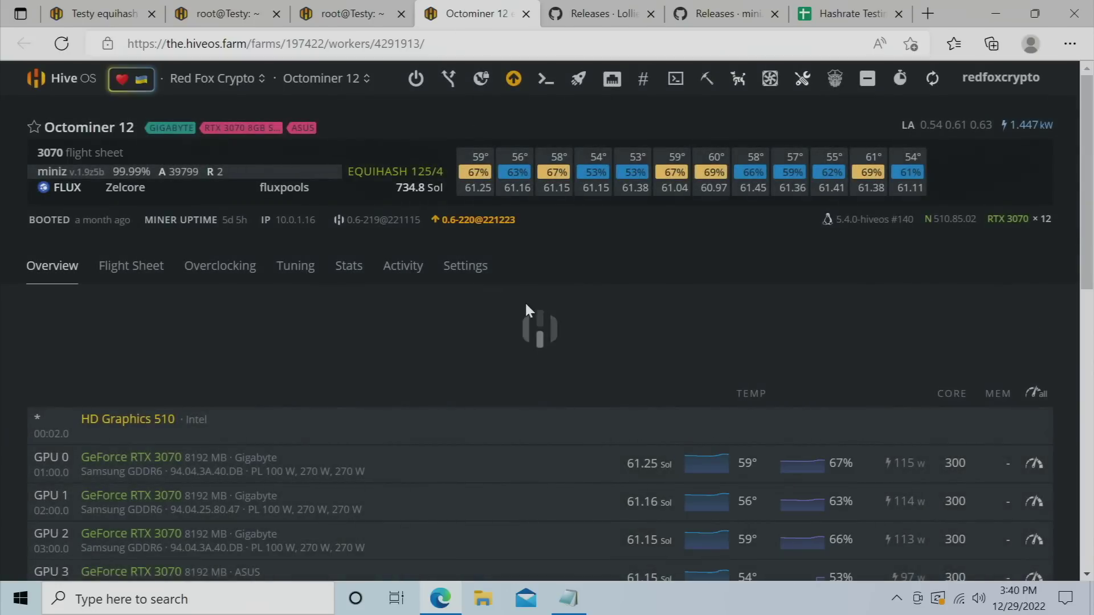
pyautogui.scroll(-5, 527, 310)
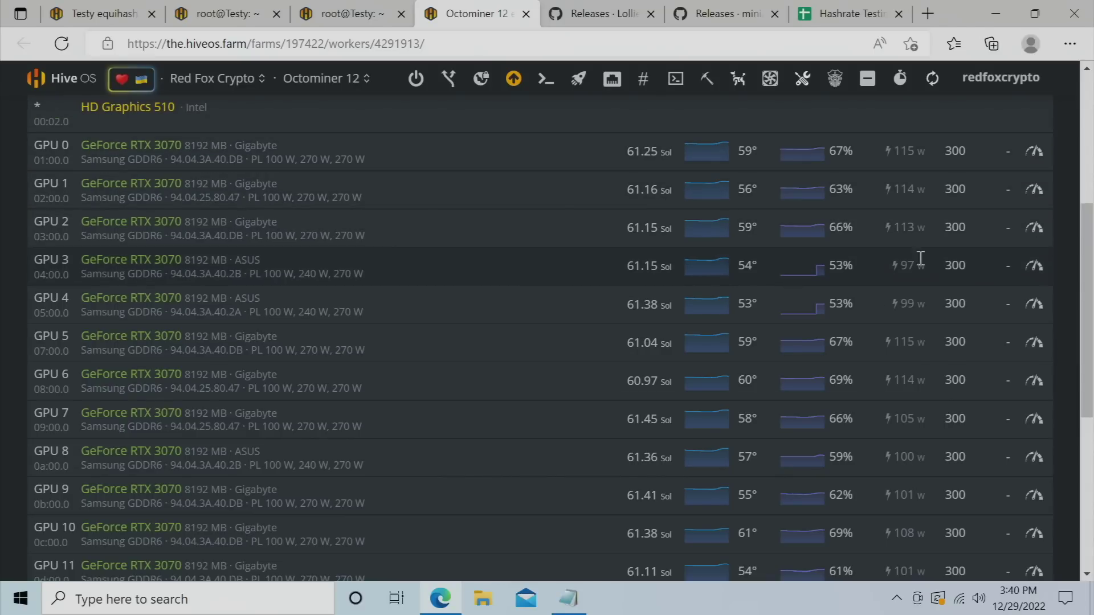
pyautogui.scroll(-2, 889, 279)
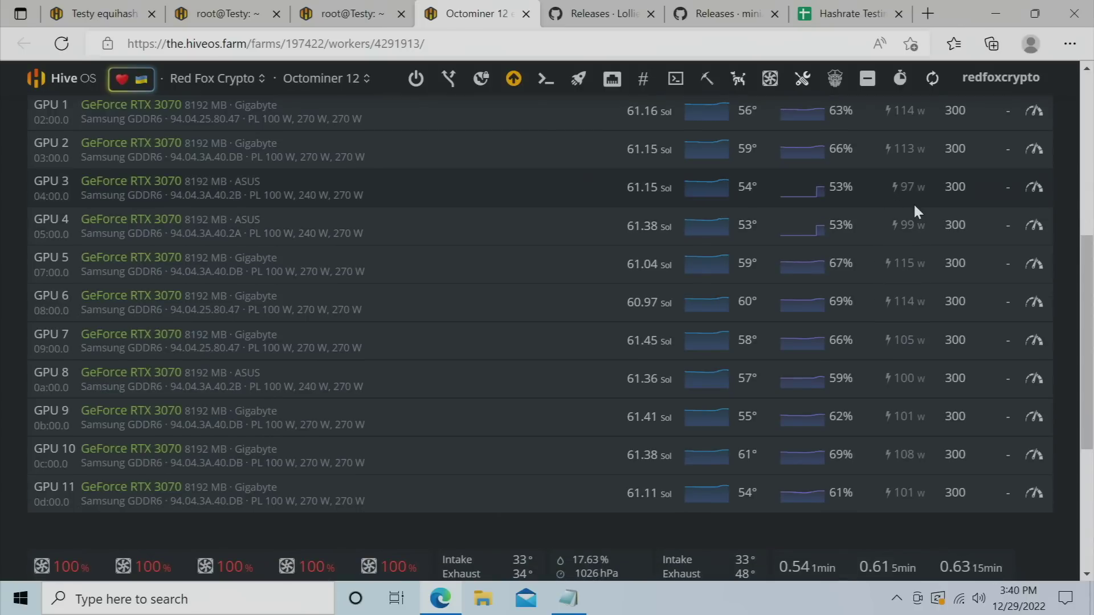
pyautogui.scroll(2, 822, 276)
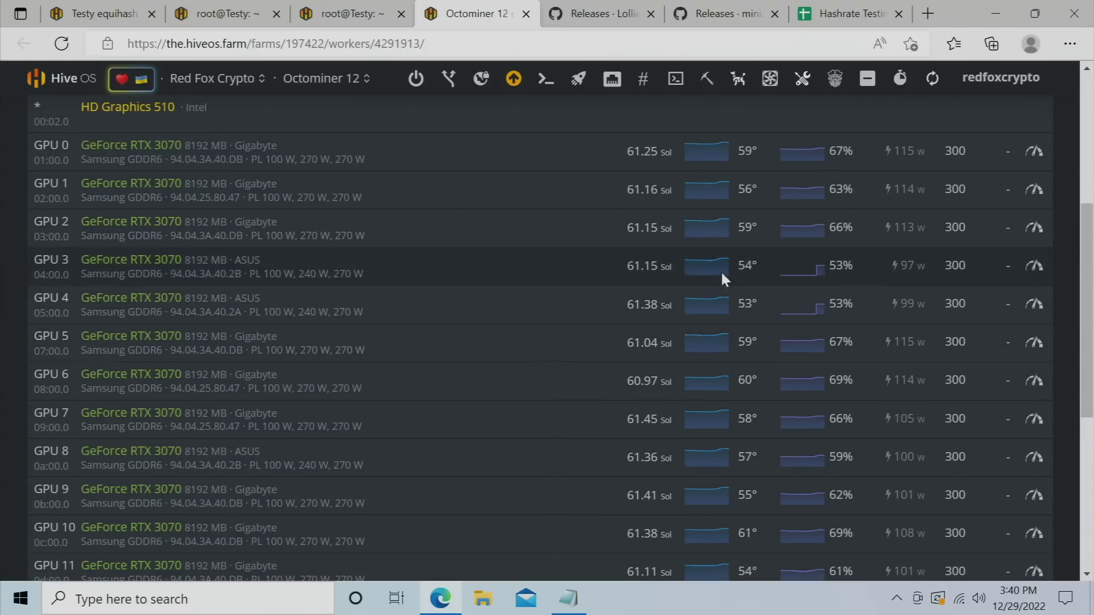